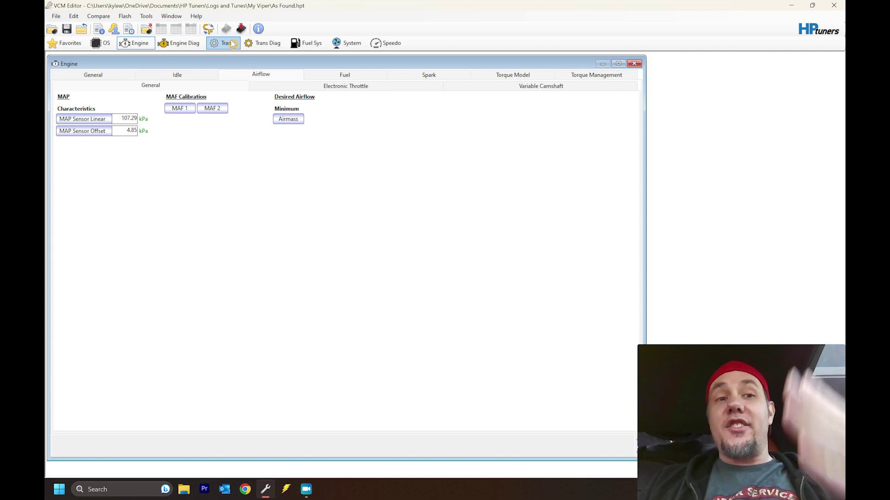
In the Trans settings, enter 300 for Skip Shift Enable ECT, accepting the out-of-range override.
left_click(232, 44)
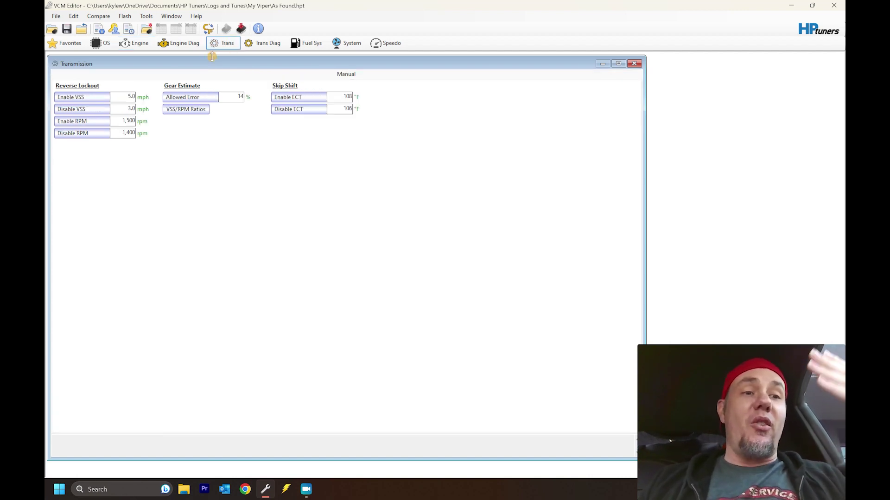
mouse_move(293, 94)
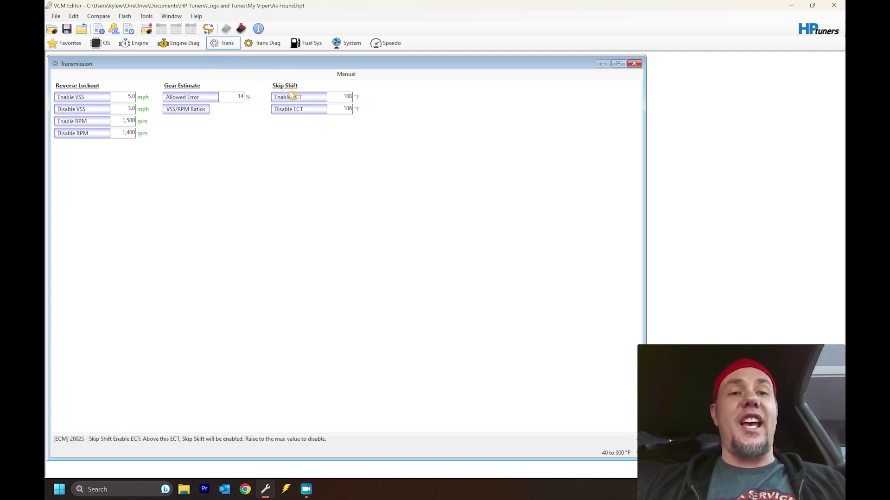
double_click(335, 97)
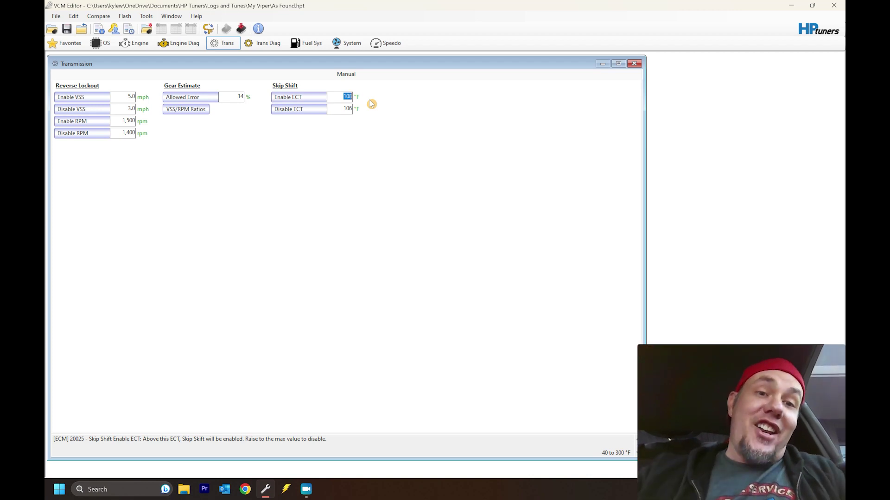
type("3")
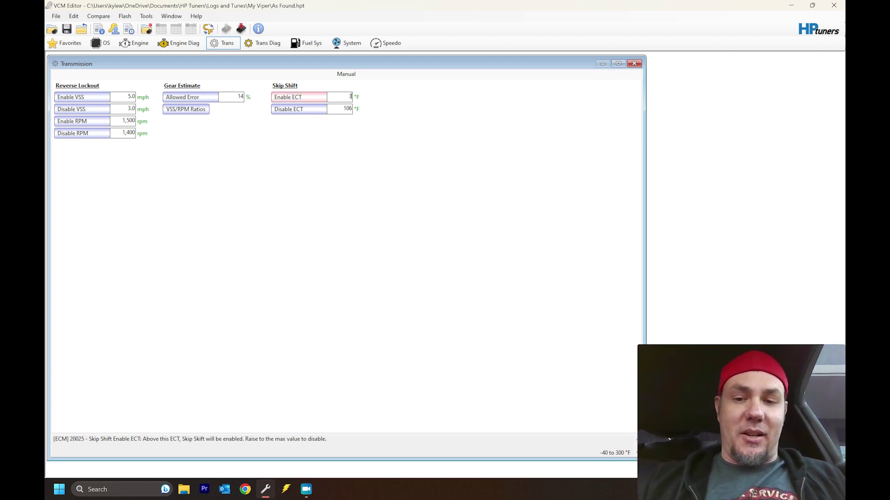
type("00")
key("Return")
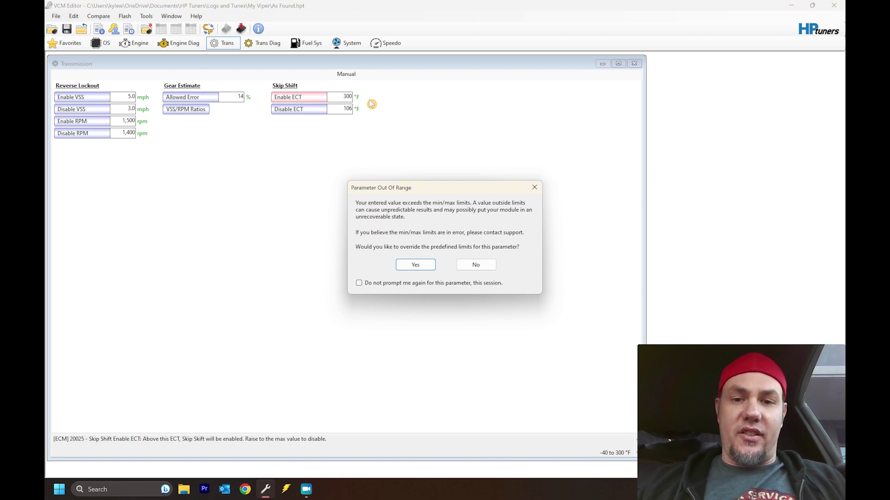
key("Return")
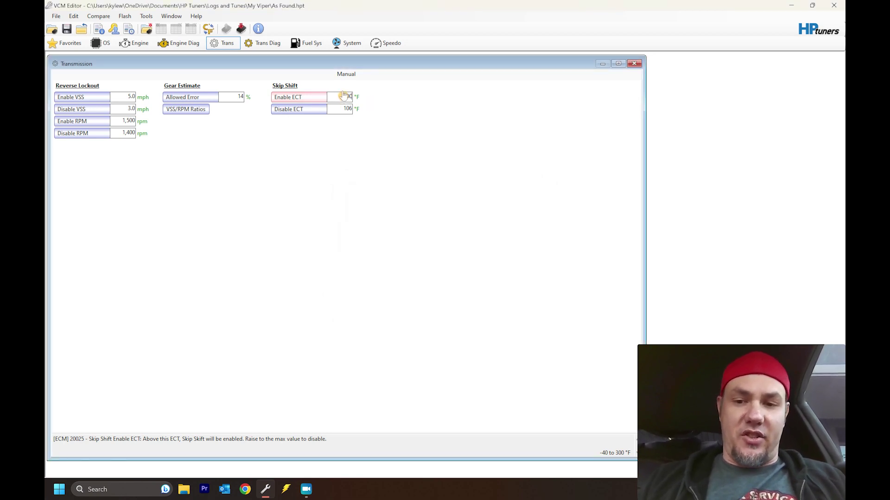
Correct Skip Shift Enable ECT to 299 °F and set Disable ECT to 298 °F.
double_click(343, 96)
type("299")
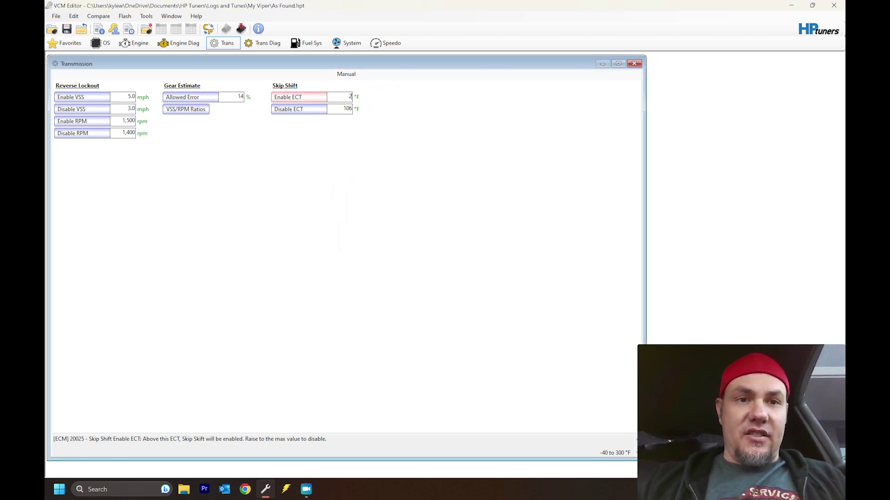
double_click(339, 107)
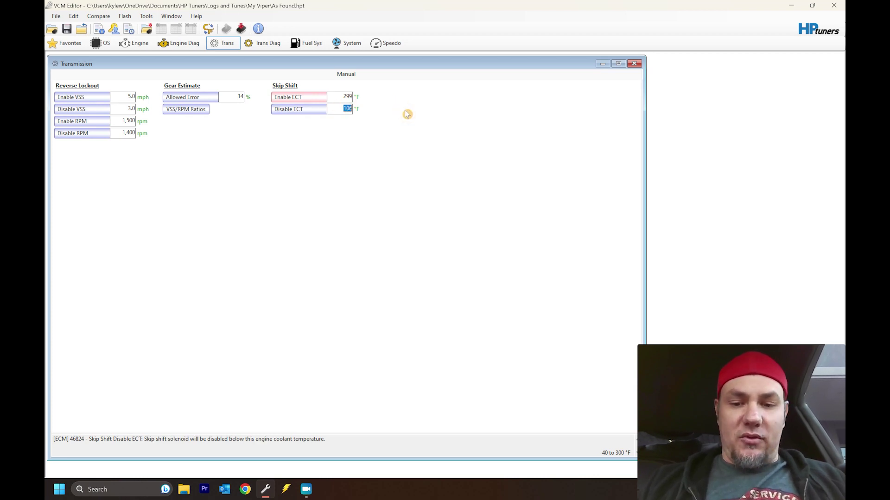
type("298")
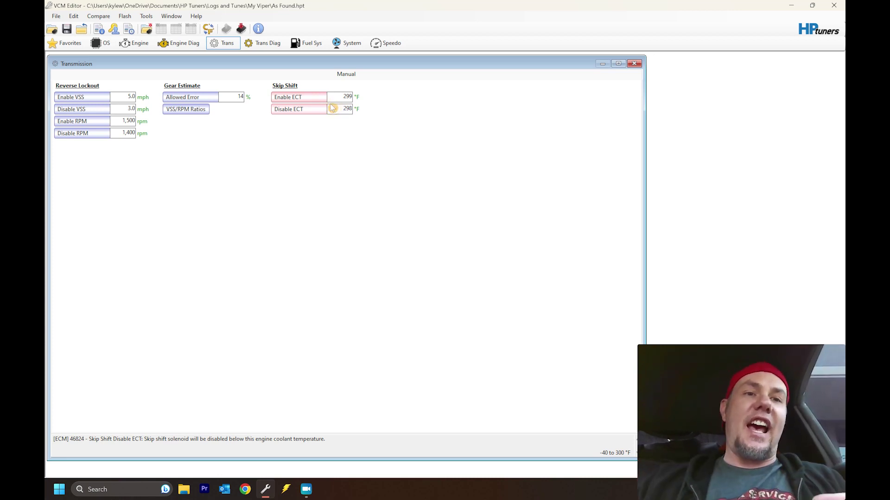
Save the modified tune under the new name 'Cags disabled' in the My Viper folder.
left_click(56, 17)
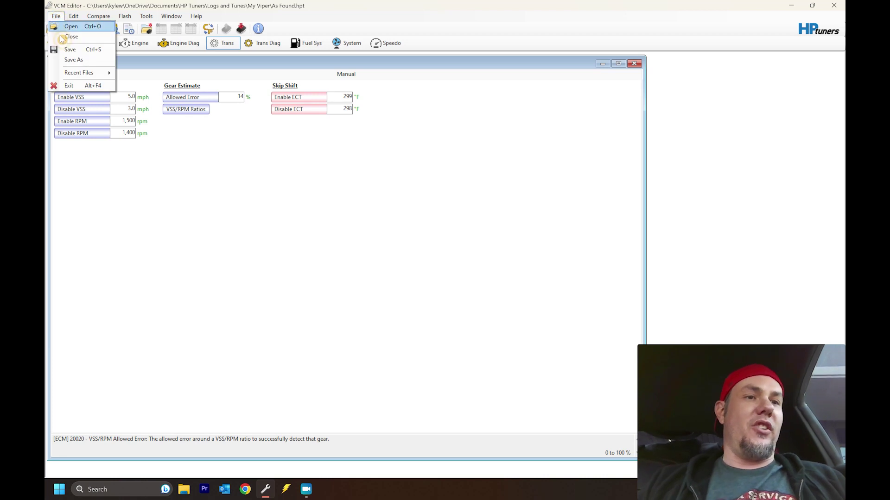
left_click(188, 169)
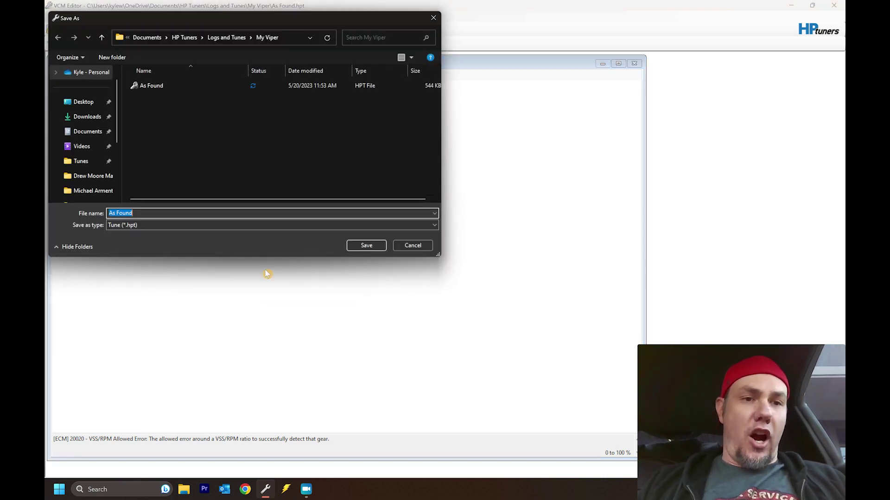
left_click(159, 212)
key("BackSpace")
key("BackSpace")
key("BackSpace")
key("BackSpace")
key("BackSpace")
key("BackSpace")
key("BackSpace")
key("BackSpace")
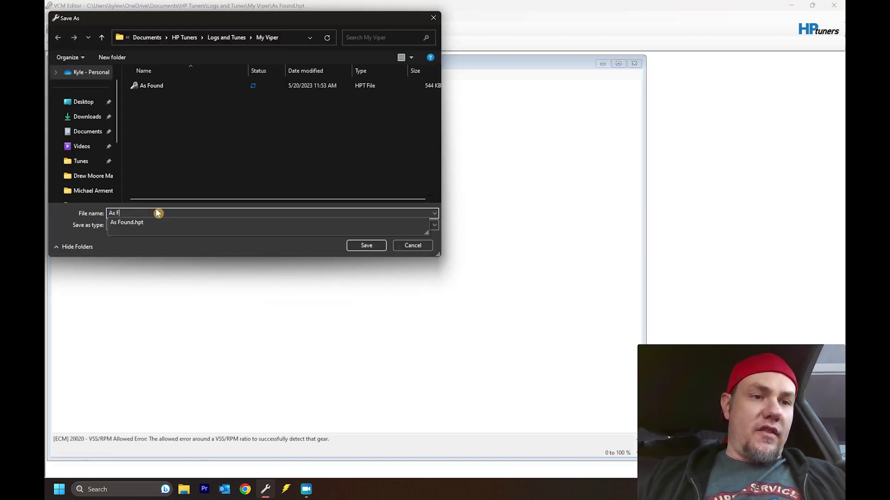
type("Cags")
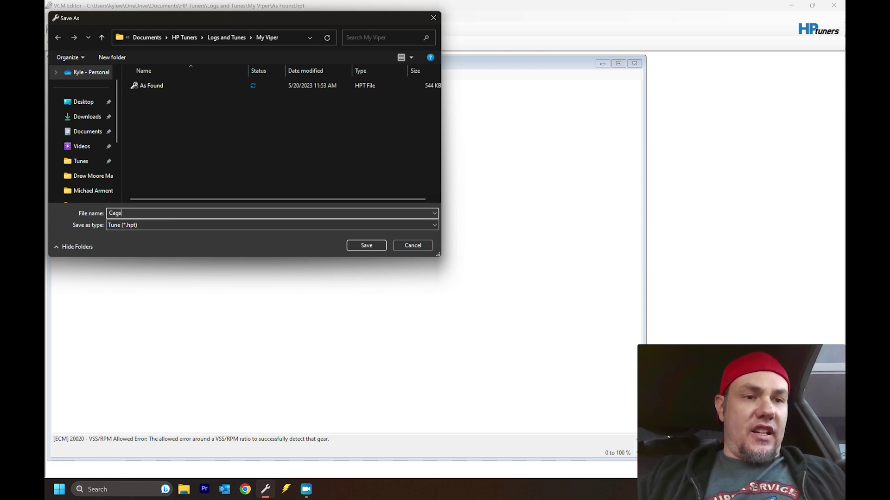
type(" disabled")
key("Return")
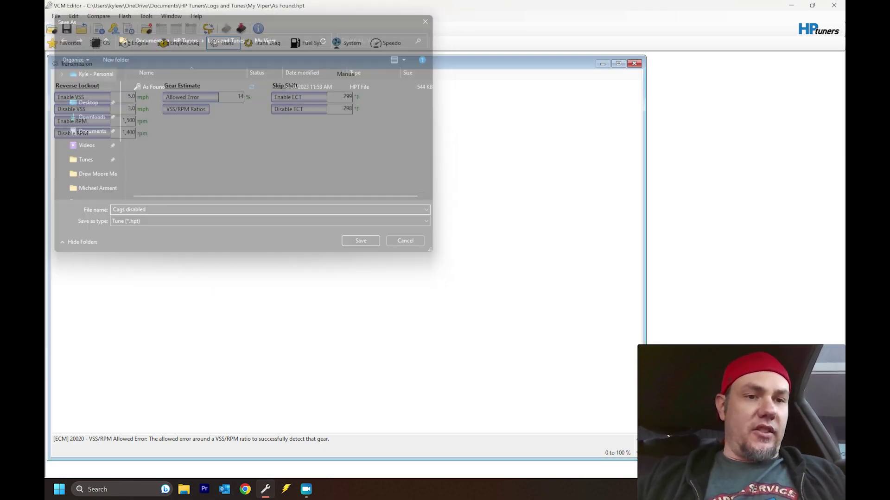
Start a vehicle write and review the license options, backing out without licensing.
left_click(241, 29)
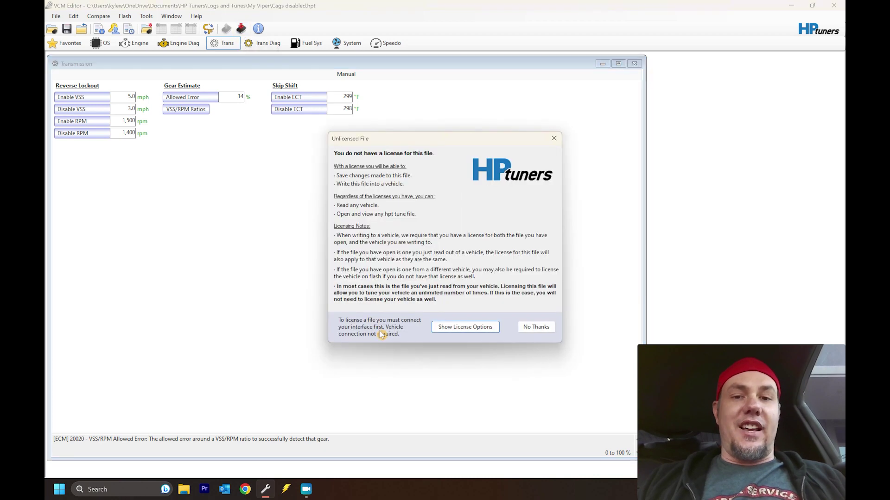
left_click(484, 330)
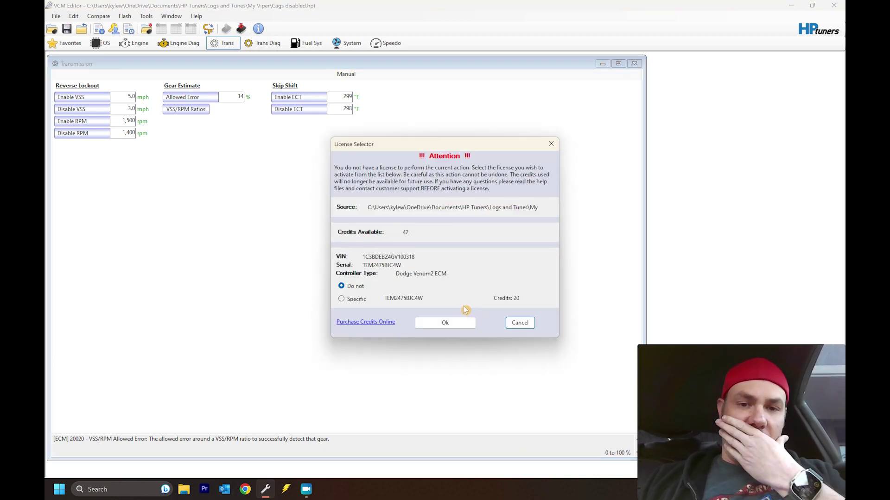
left_click(441, 326)
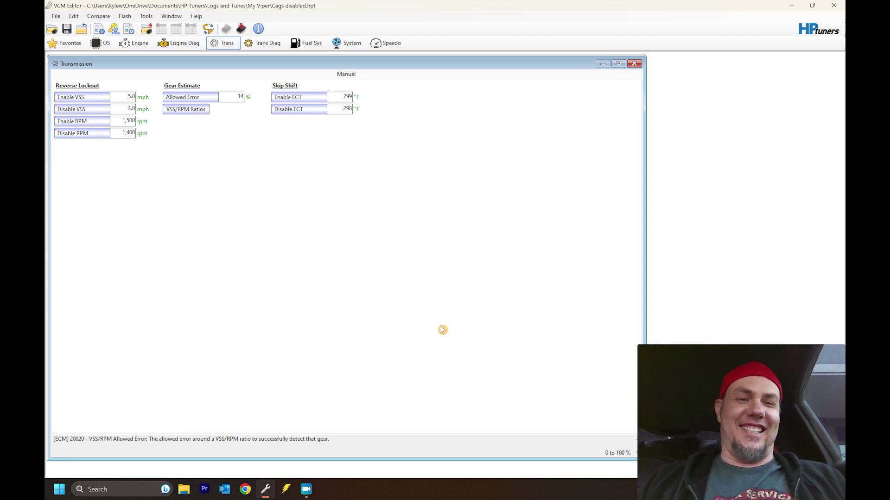
Retry the write and license the file for this specific Viper ECM, accepting the credit cost.
left_click(241, 29)
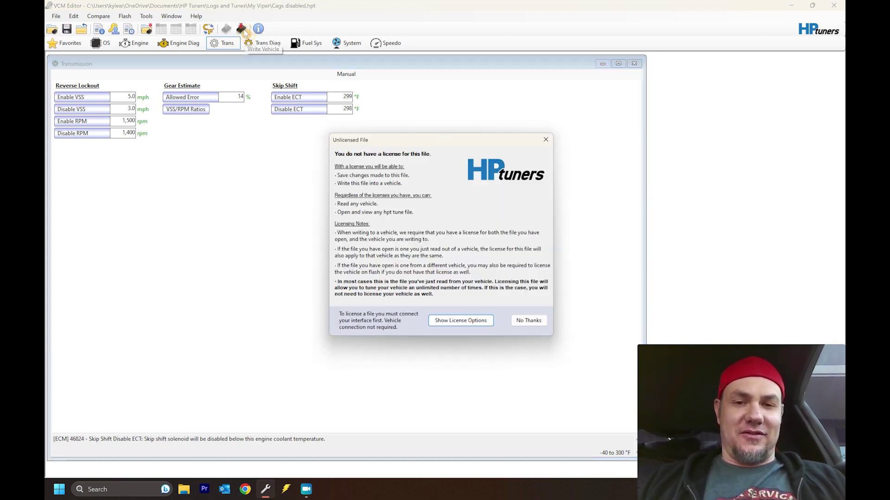
left_click(461, 329)
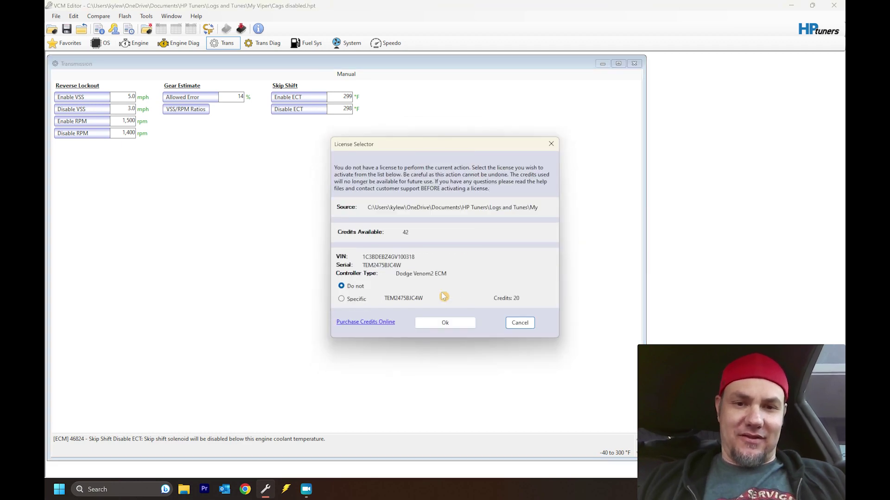
left_click(342, 299)
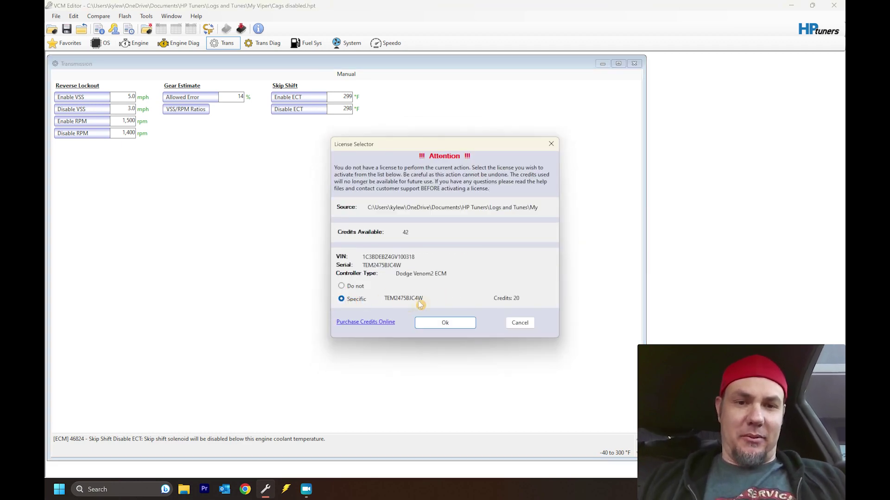
left_click(444, 323)
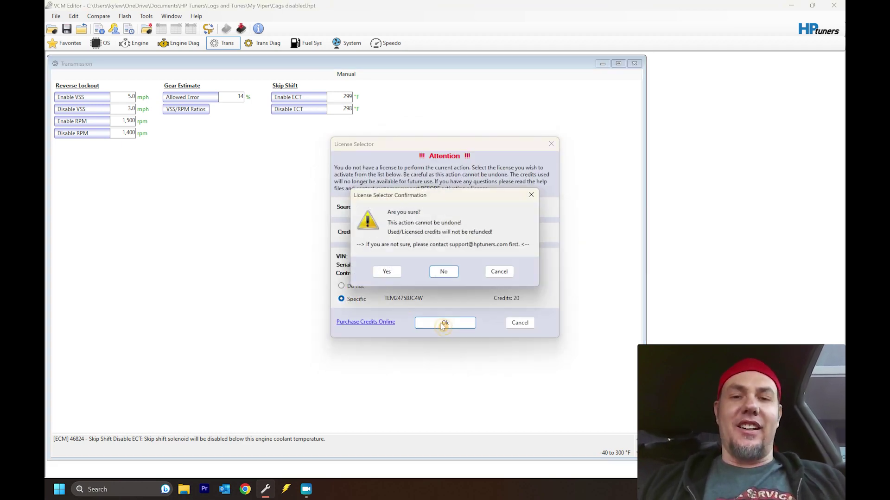
left_click(396, 275)
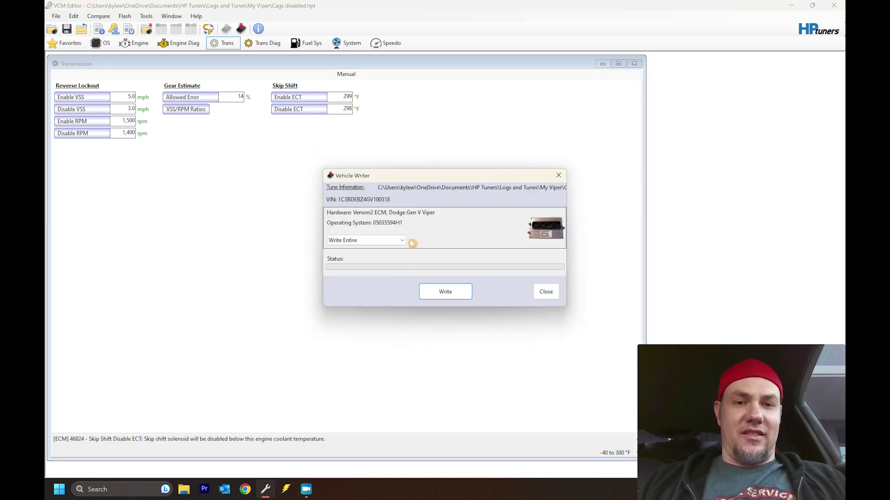
Keep the Write Entire mode and begin flashing the Cags disabled tune to the ECM.
left_click(402, 240)
left_click(400, 248)
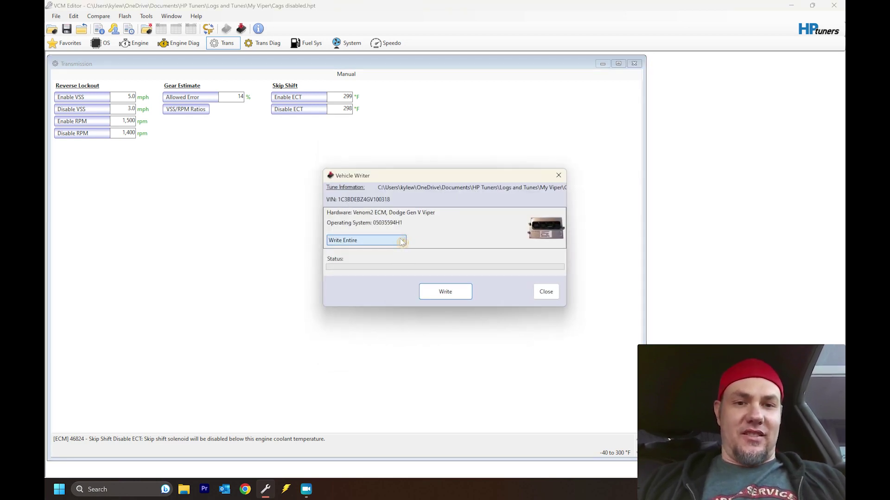
left_click(463, 292)
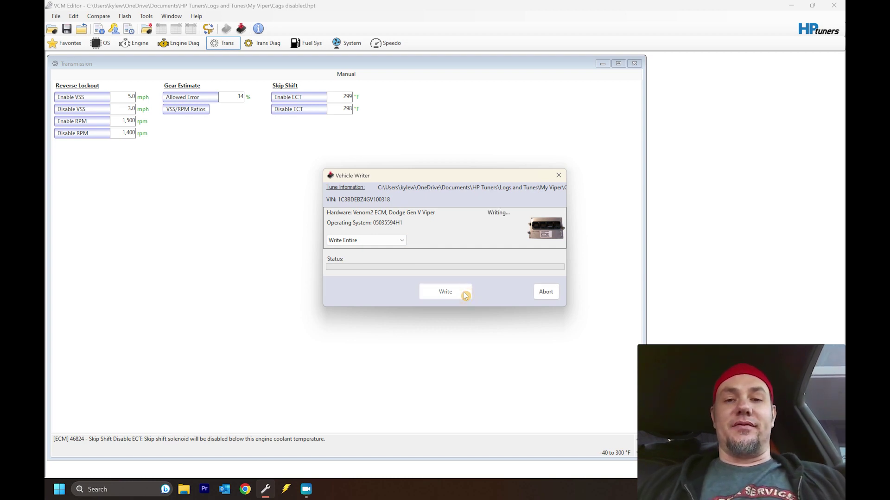